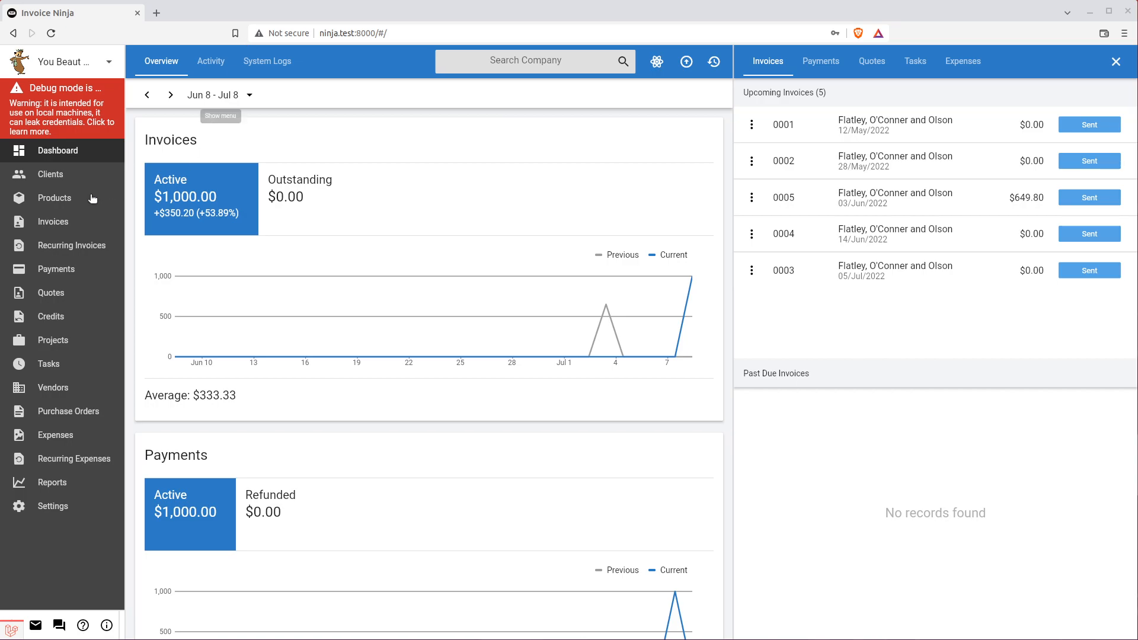
# Review the inventory tracking and stock notification options in the Product Settings
pyautogui.click(29, 198)
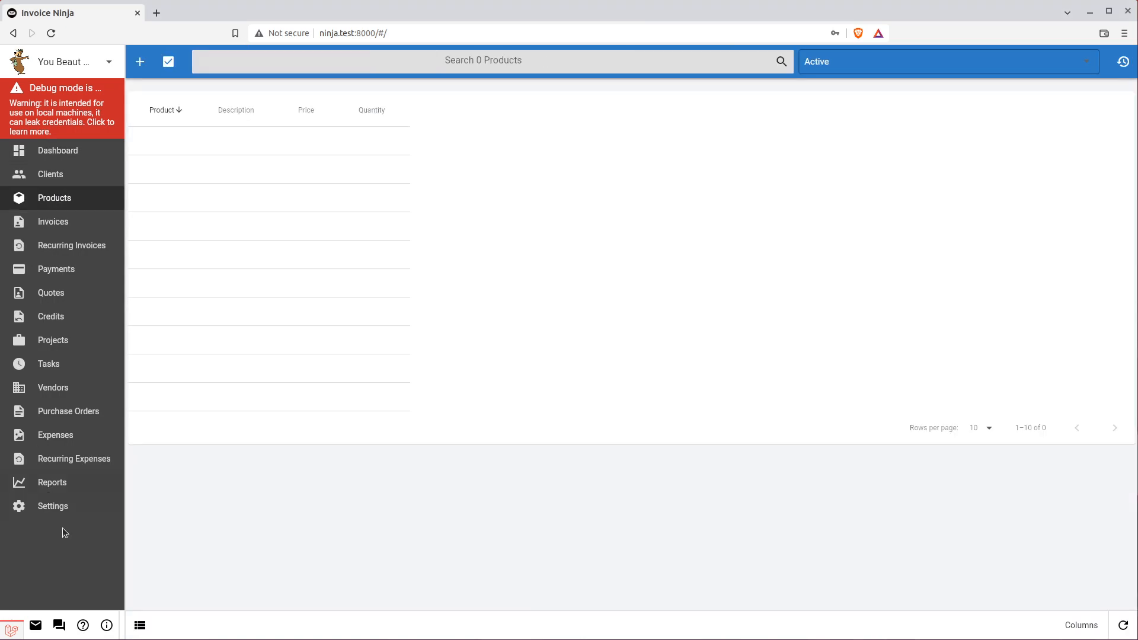
pyautogui.click(69, 510)
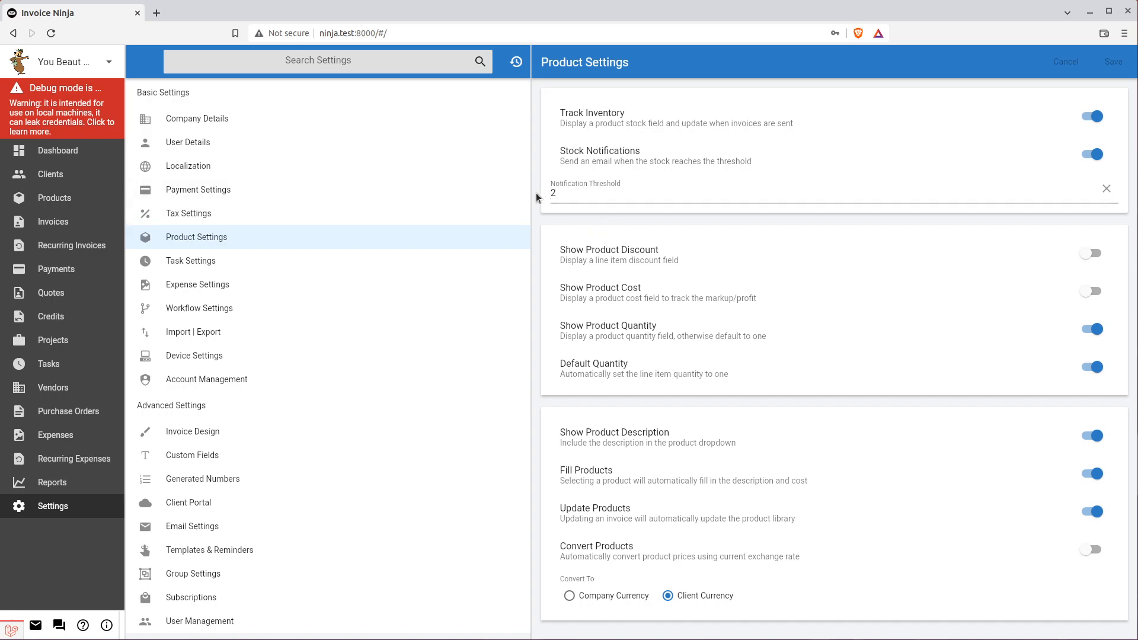
# Start a new product named "server" with the description "Server" and a price of 1000
pyautogui.click(75, 203)
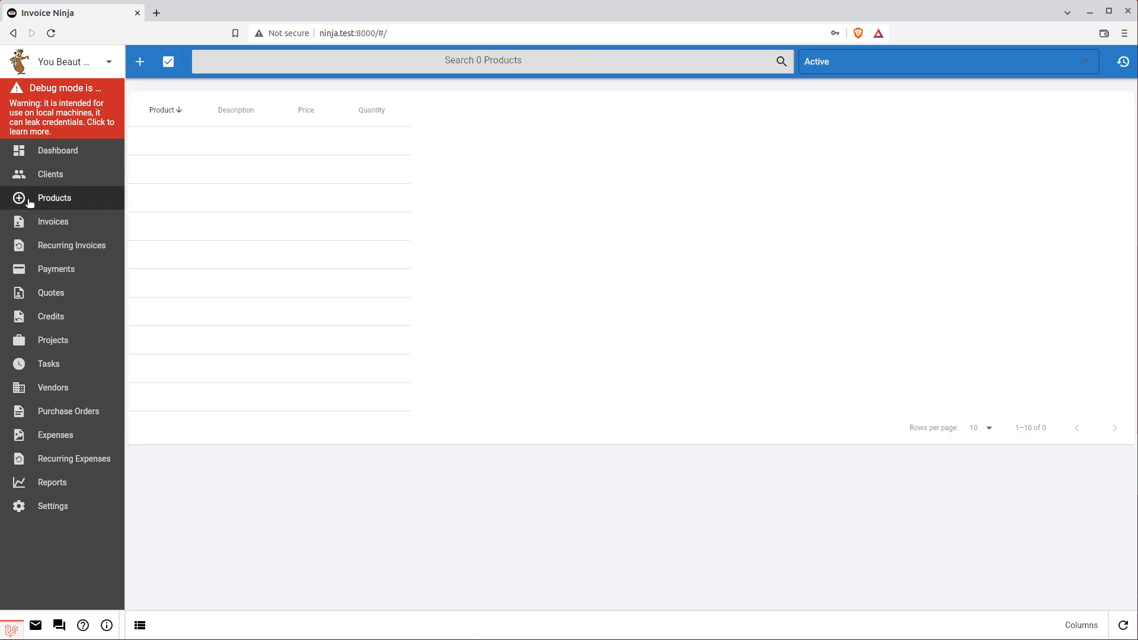
pyautogui.click(21, 199)
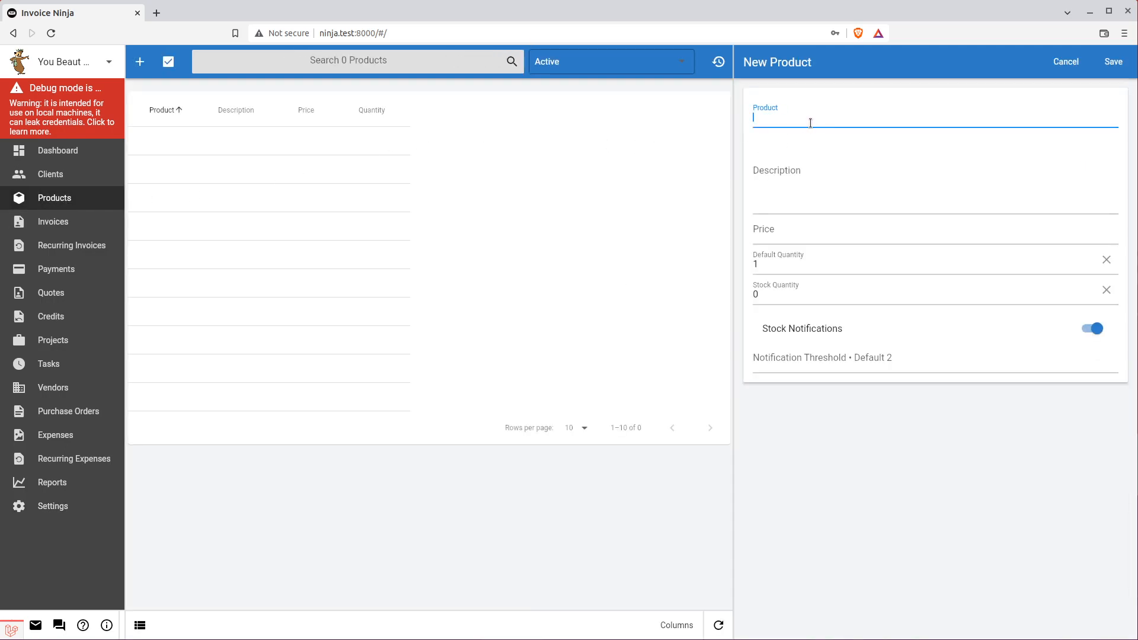
pyautogui.write('server')
pyautogui.press('Tab')
pyautogui.press('Tab')
pyautogui.write('Server')
pyautogui.press('Tab')
pyautogui.press('Tab')
pyautogui.press('Tab')
pyautogui.hotkey('shift', 'Tab')
pyautogui.write('1000')
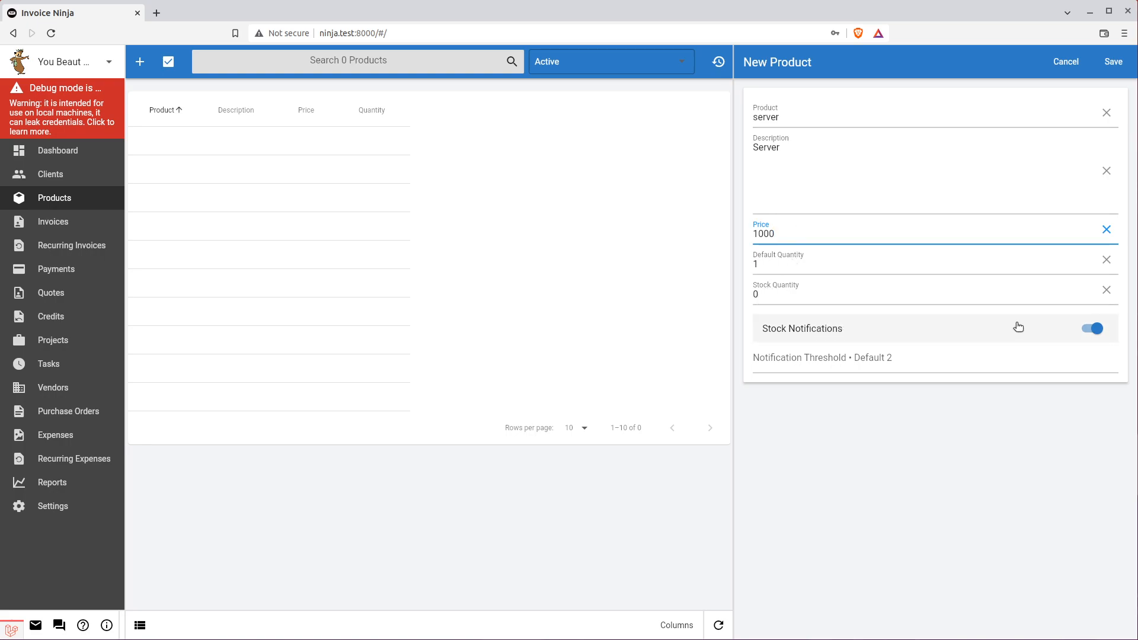
# Set the new product's stock notification threshold to 5 and save the product
pyautogui.click(875, 362)
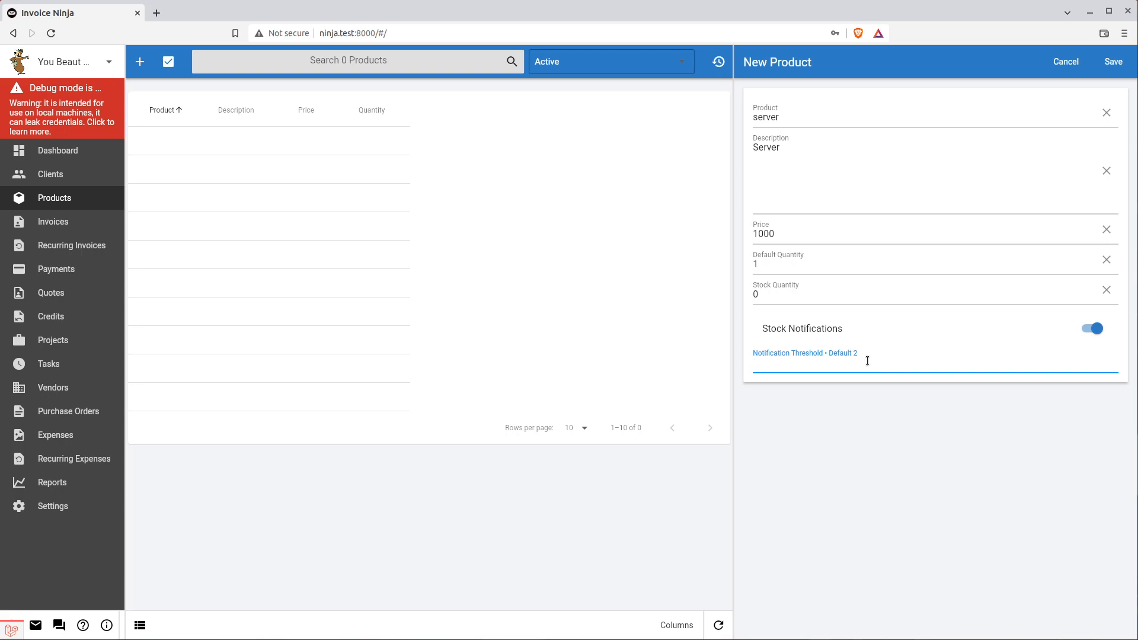
pyautogui.write('5')
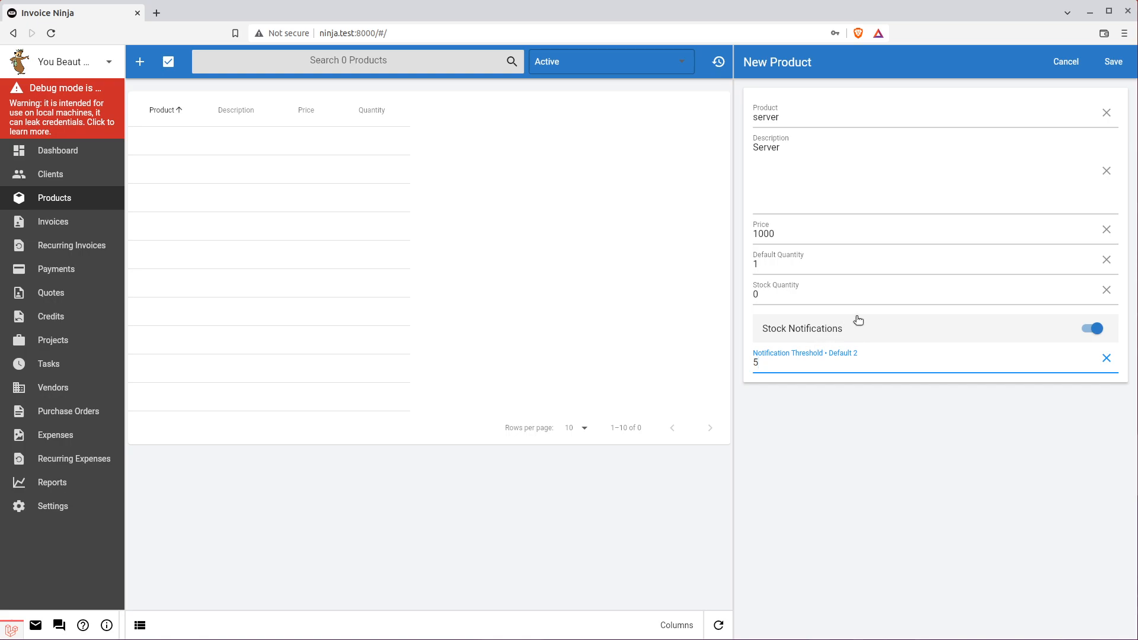
pyautogui.click(1111, 69)
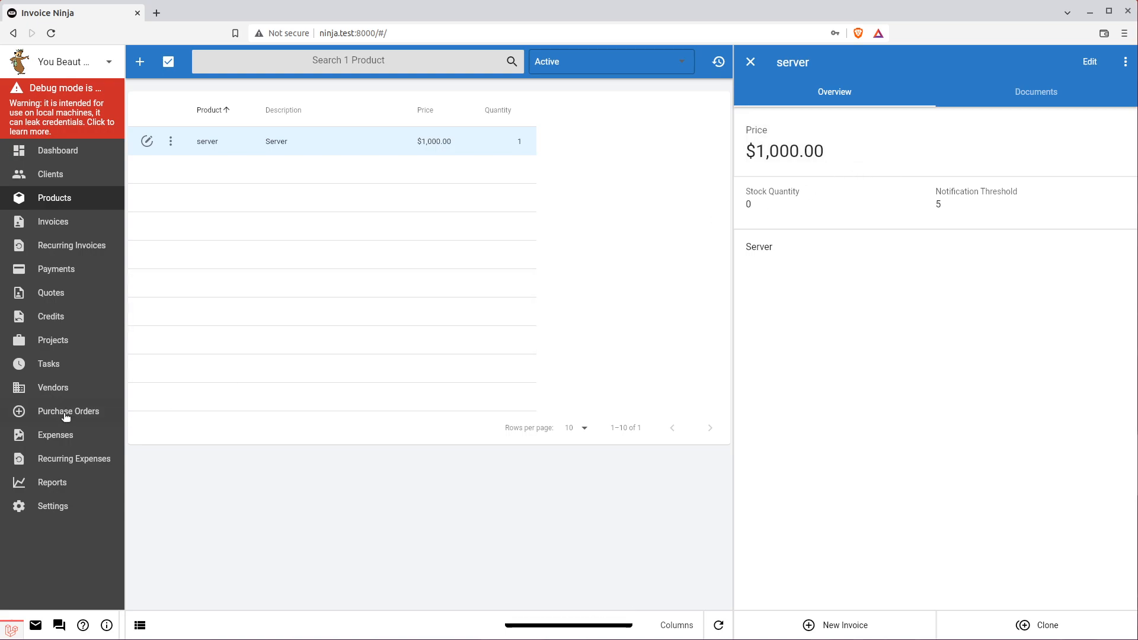
# Create a new purchase order for the first listed vendor and add the server product as its line item
pyautogui.click(18, 413)
pyautogui.click(173, 148)
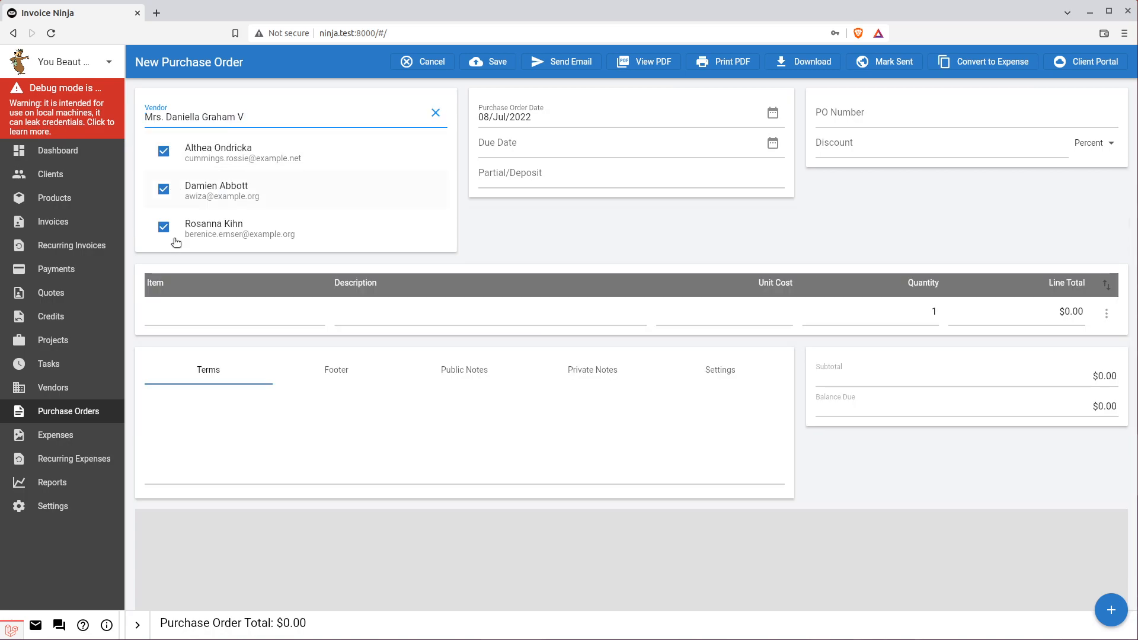
pyautogui.click(180, 313)
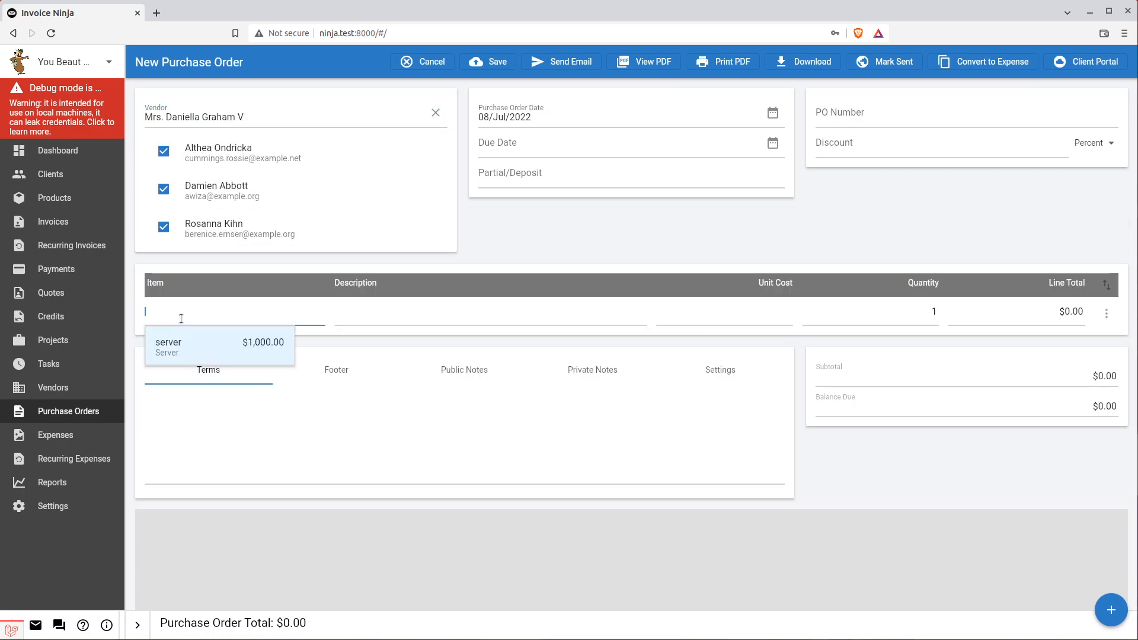
pyautogui.click(190, 354)
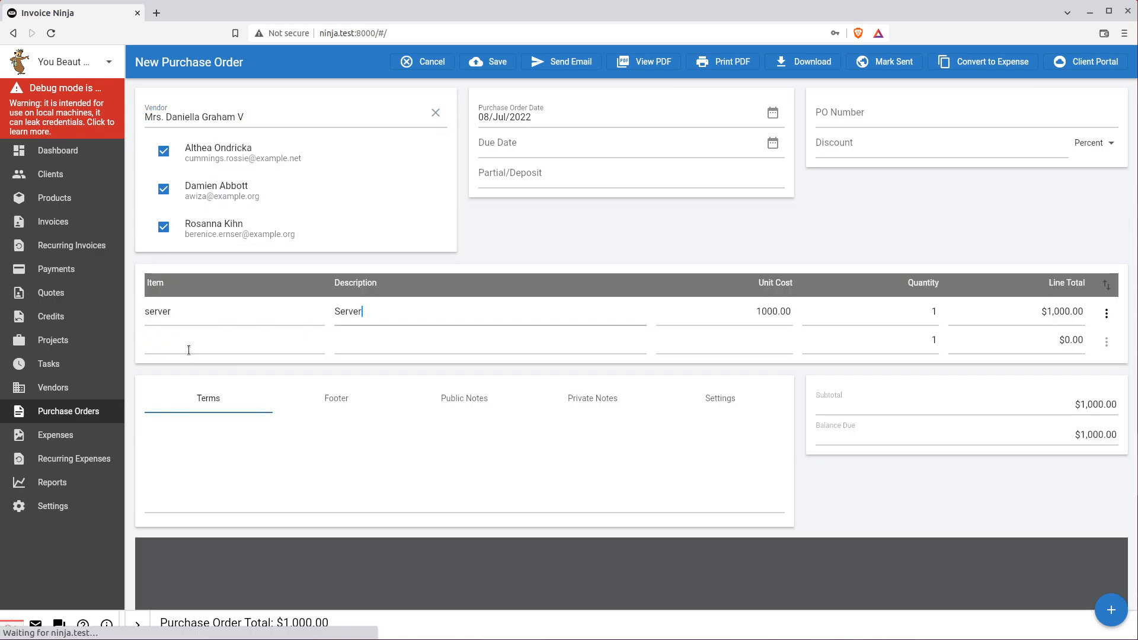
# Set the server line item's unit cost to 500.00 and its quantity to 10
pyautogui.click(761, 310)
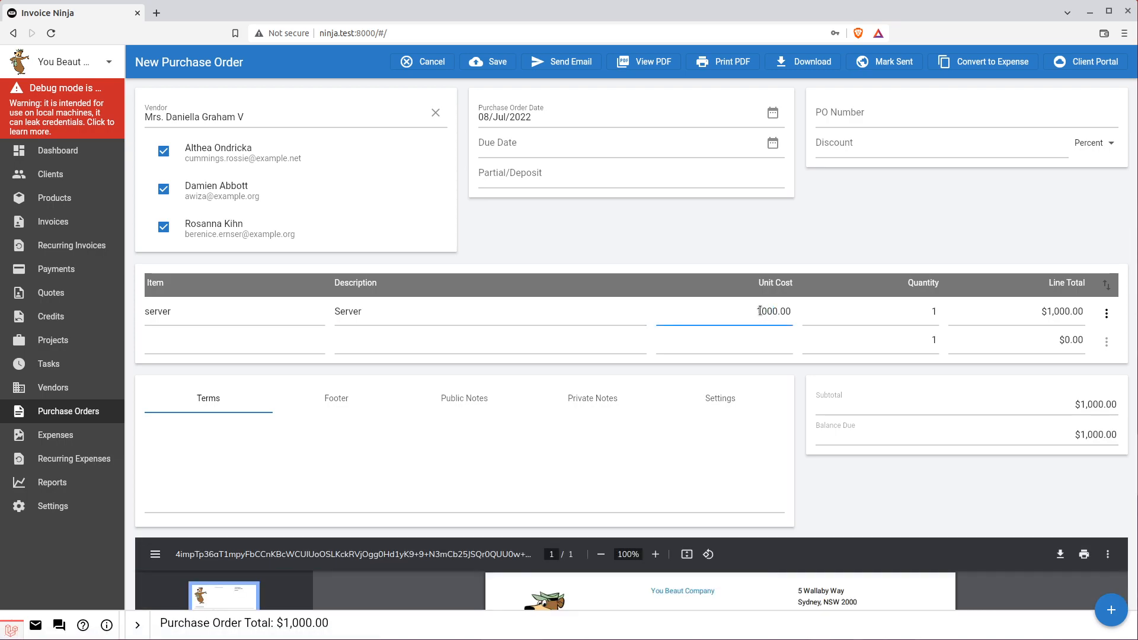
pyautogui.hotkey('shift', 'Left')
pyautogui.hotkey('shift', 'Left')
pyautogui.write('5')
pyautogui.press('Tab')
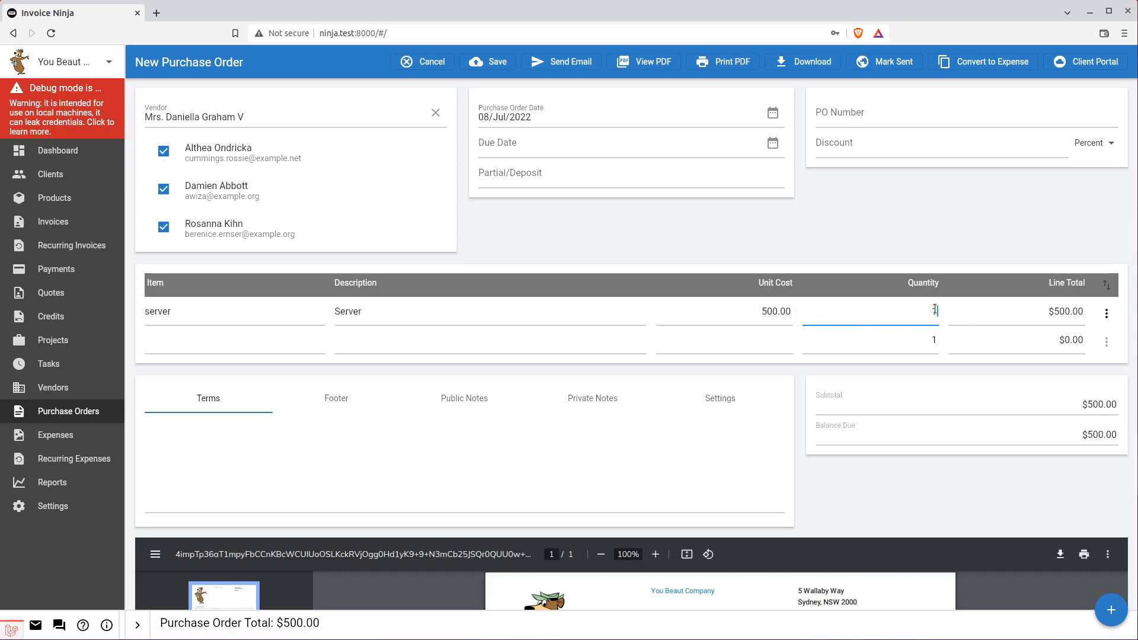
pyautogui.write('0')
pyautogui.press('Tab')
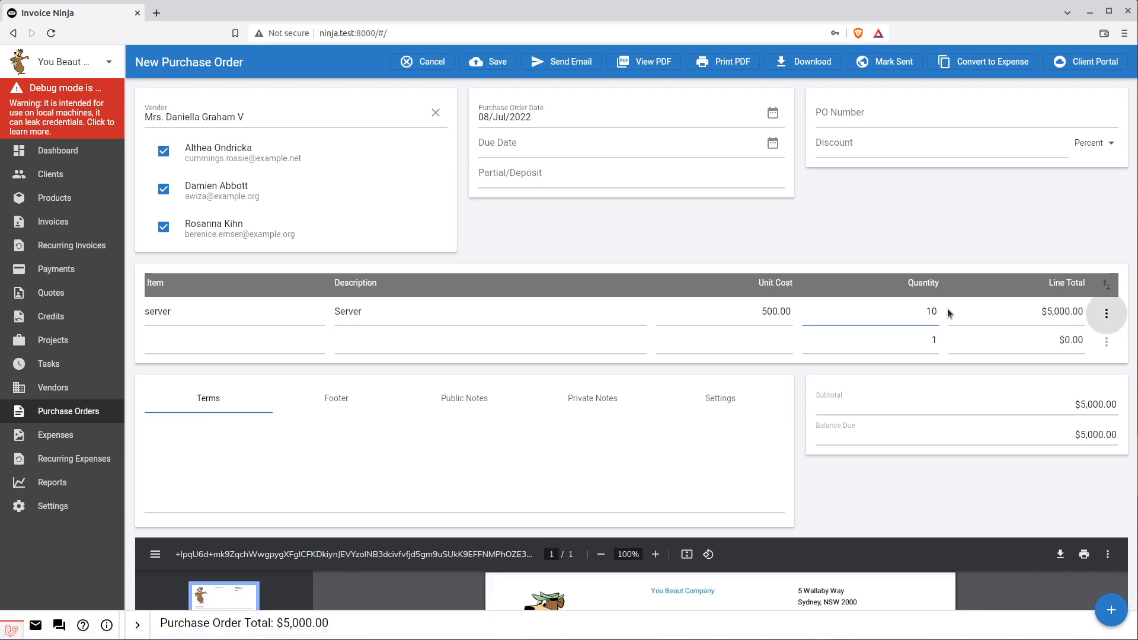
# Email the purchase order to the vendor's contacts using the Initial Email template
pyautogui.click(573, 62)
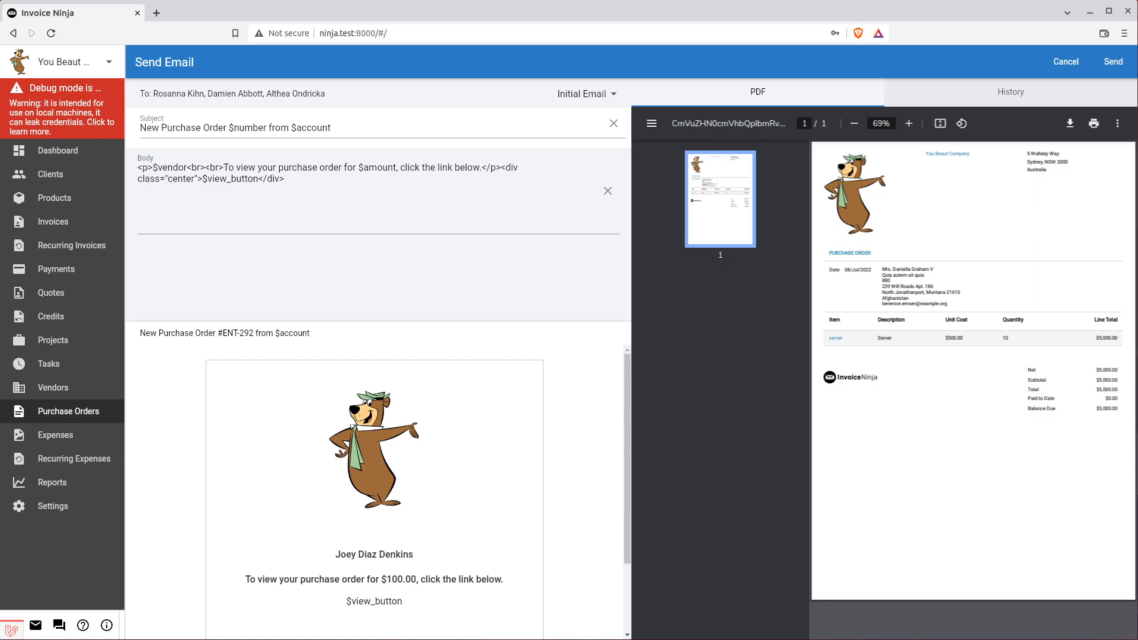
pyautogui.click(1110, 64)
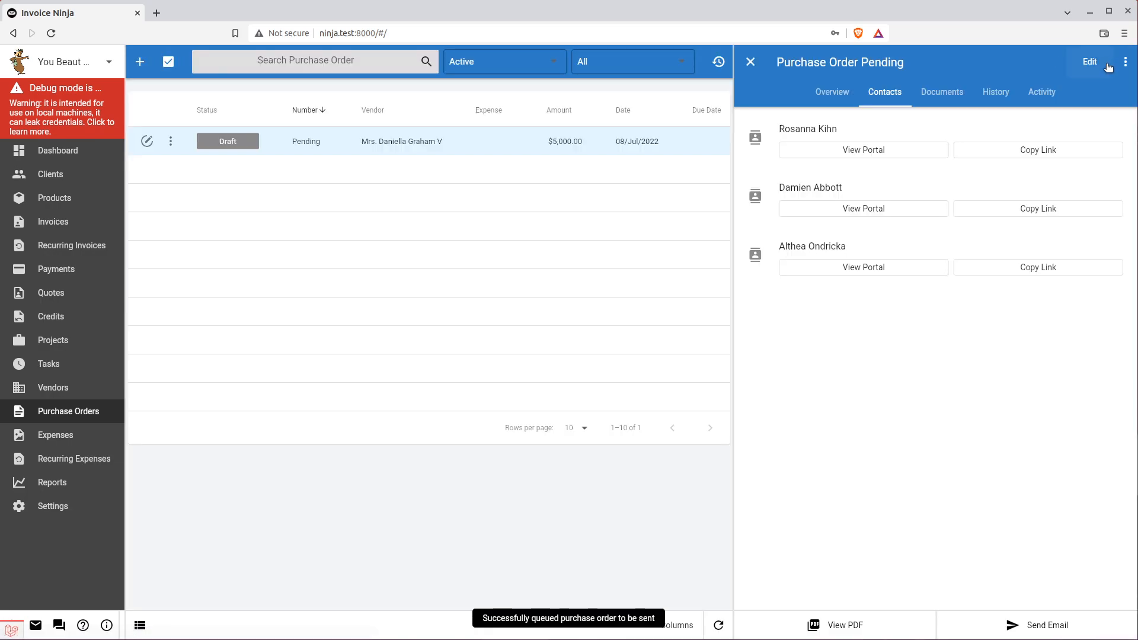
# Open the purchase order in the first contact's vendor portal, review its PDF and accept the order
pyautogui.click(907, 152)
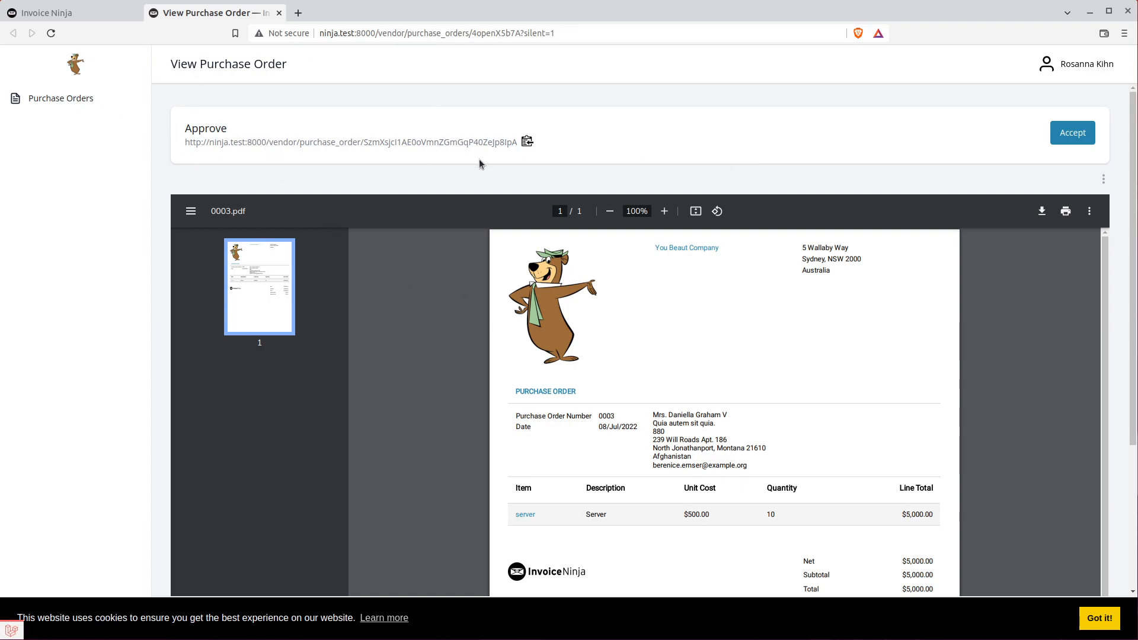
pyautogui.scroll(-2, 479, 240)
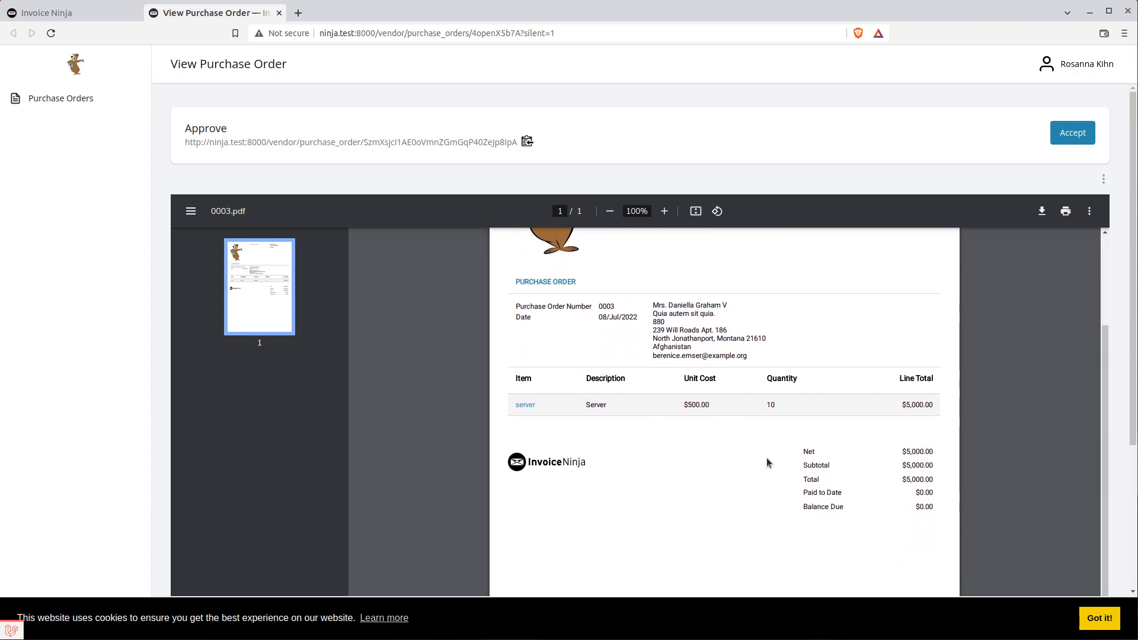
pyautogui.scroll(2, 730, 400)
pyautogui.scroll(-1, 1027, 155)
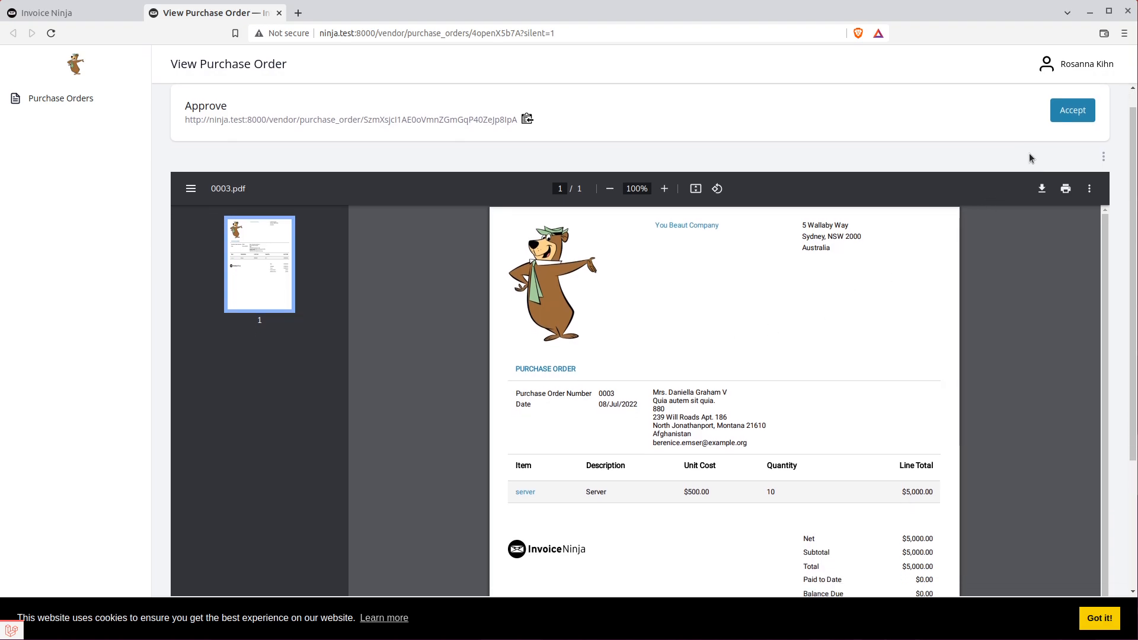
pyautogui.click(1066, 104)
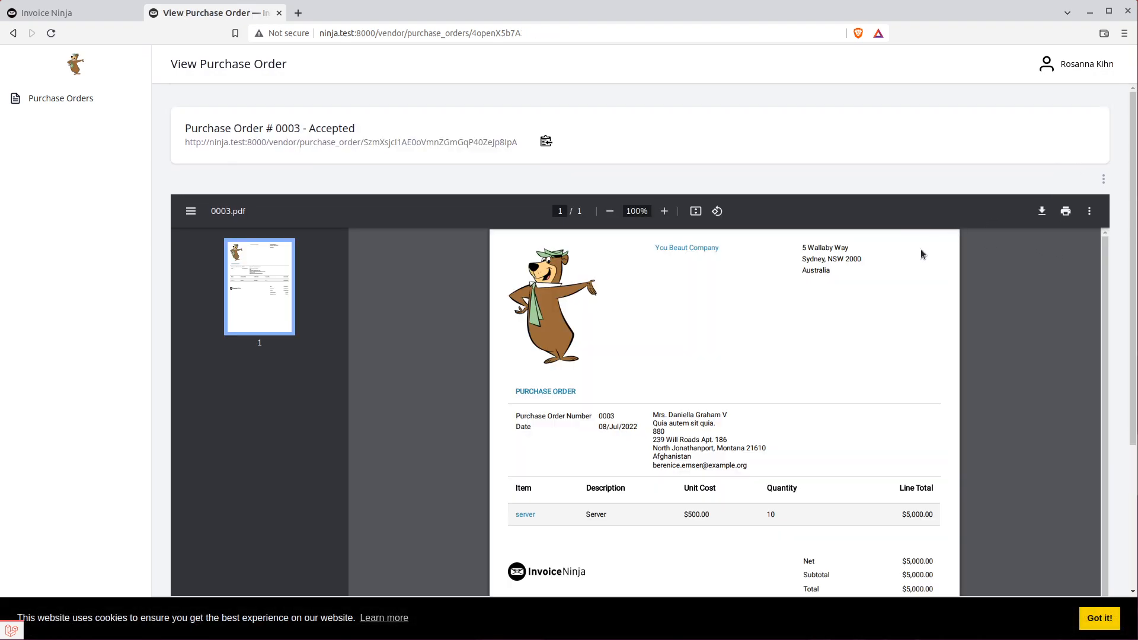
# Return to the admin purchase order list, refresh it and add the accepted purchase order to inventory
pyautogui.click(110, 11)
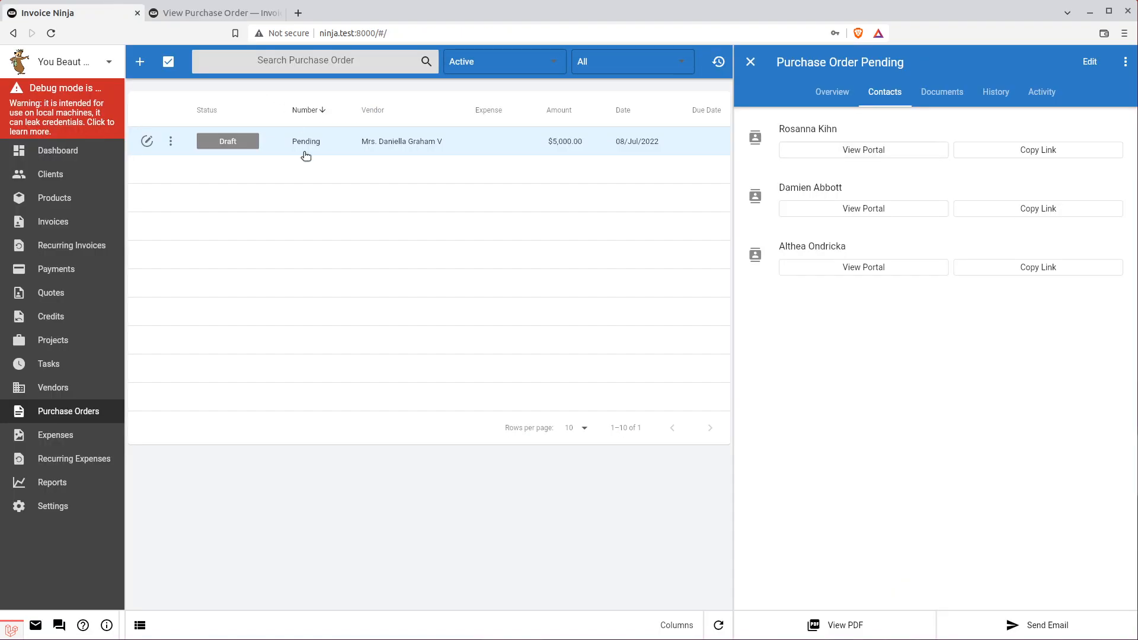
pyautogui.click(717, 623)
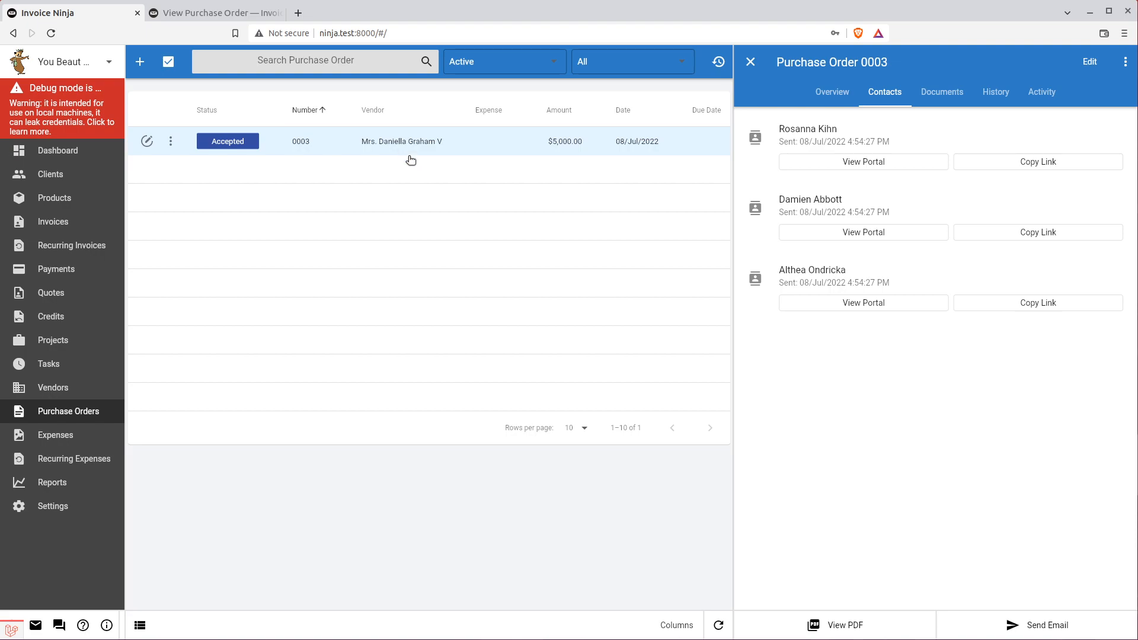
pyautogui.click(168, 141)
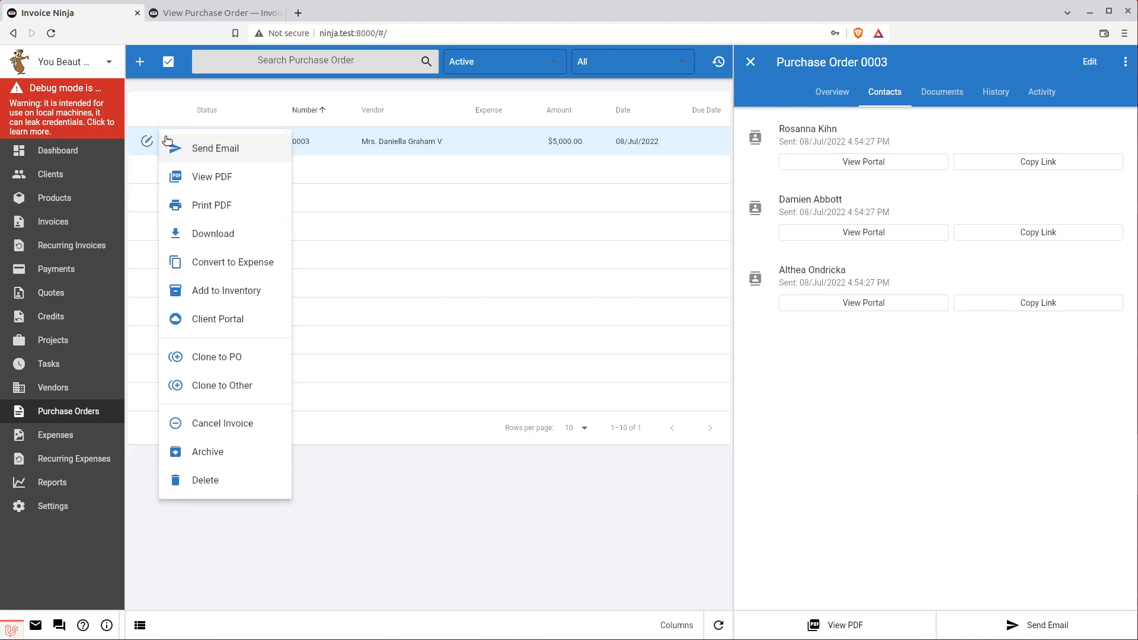
pyautogui.click(212, 296)
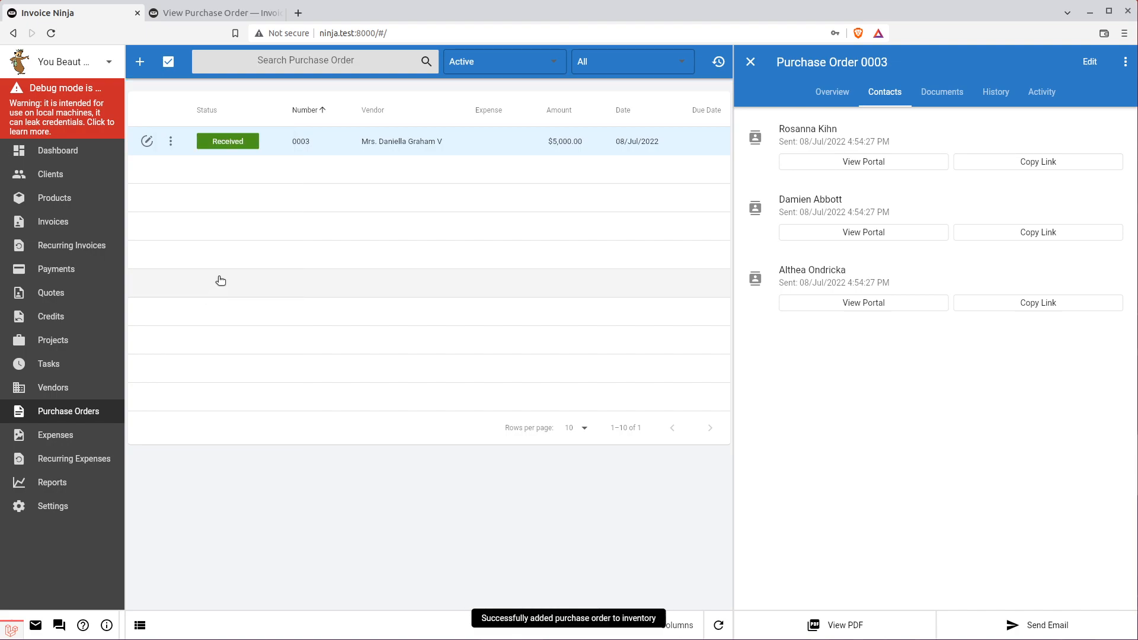
# Refresh the product list and check the server product's stock quantity
pyautogui.click(81, 203)
pyautogui.click(1123, 625)
pyautogui.click(332, 144)
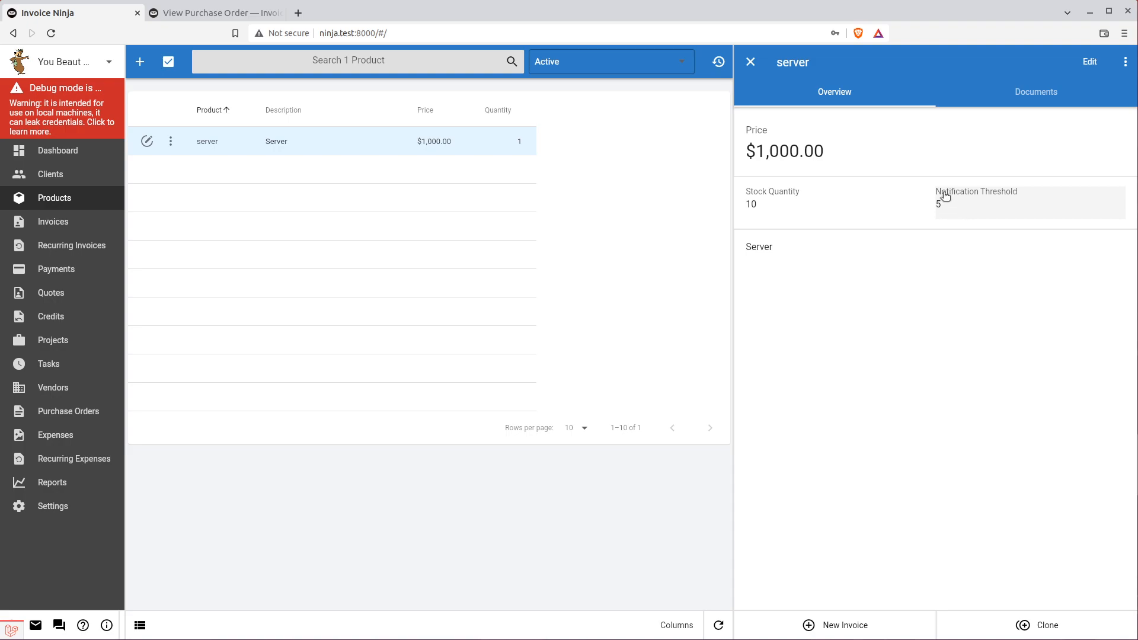
# Convert the received purchase order to an expense
pyautogui.click(61, 416)
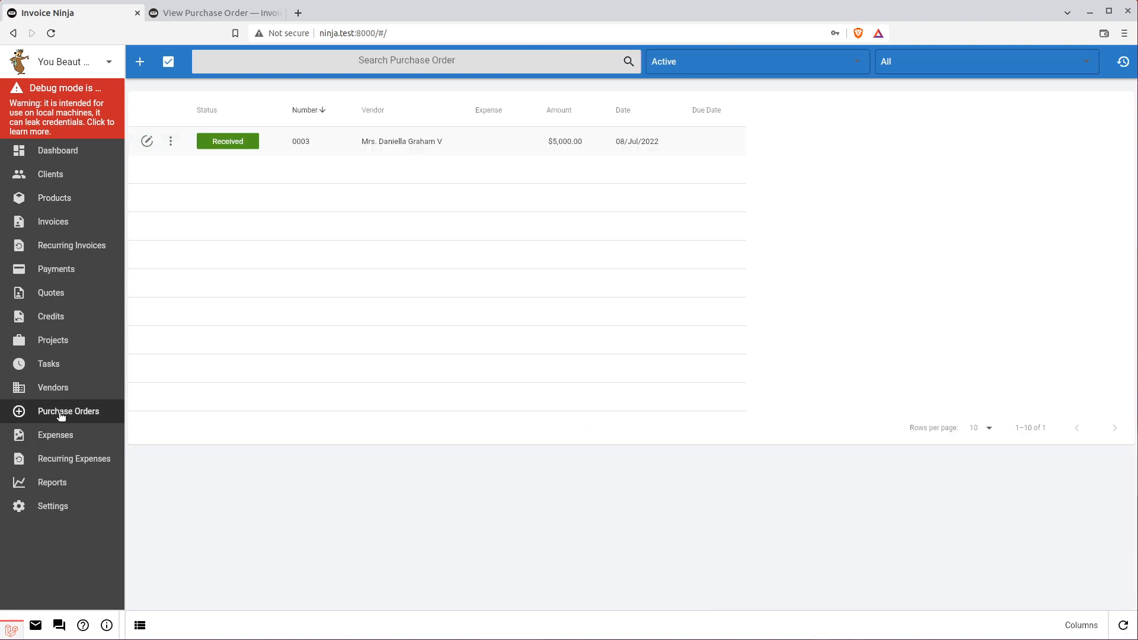
pyautogui.click(172, 142)
pyautogui.click(219, 262)
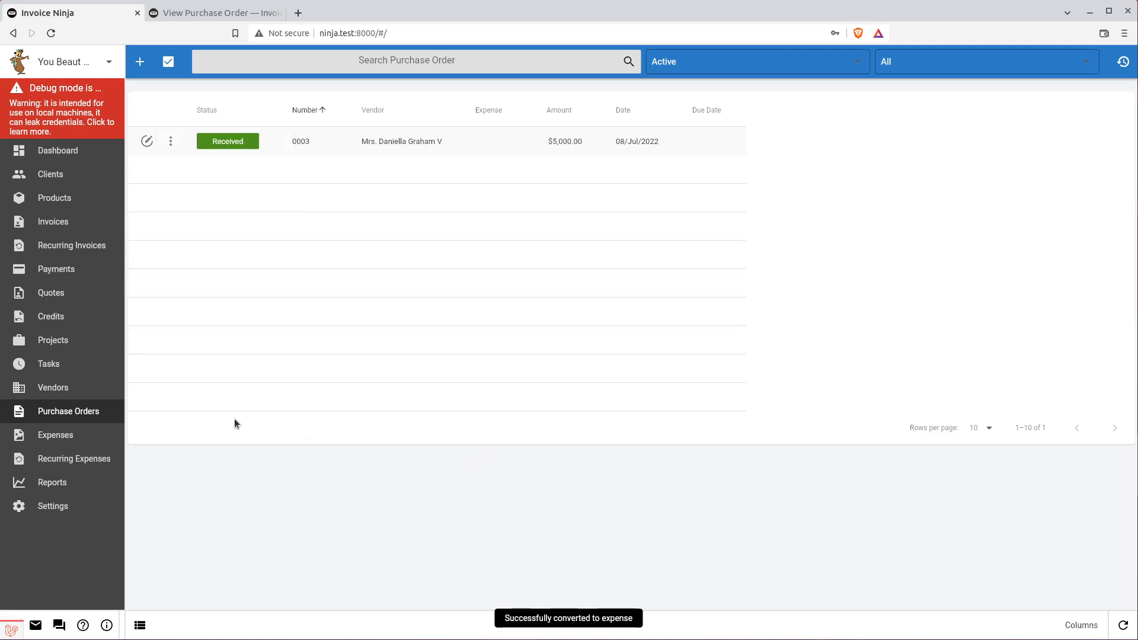
# Refresh the expense list, inspect the expense created from the purchase order, and leave its editor without changes
pyautogui.click(69, 436)
pyautogui.click(1134, 625)
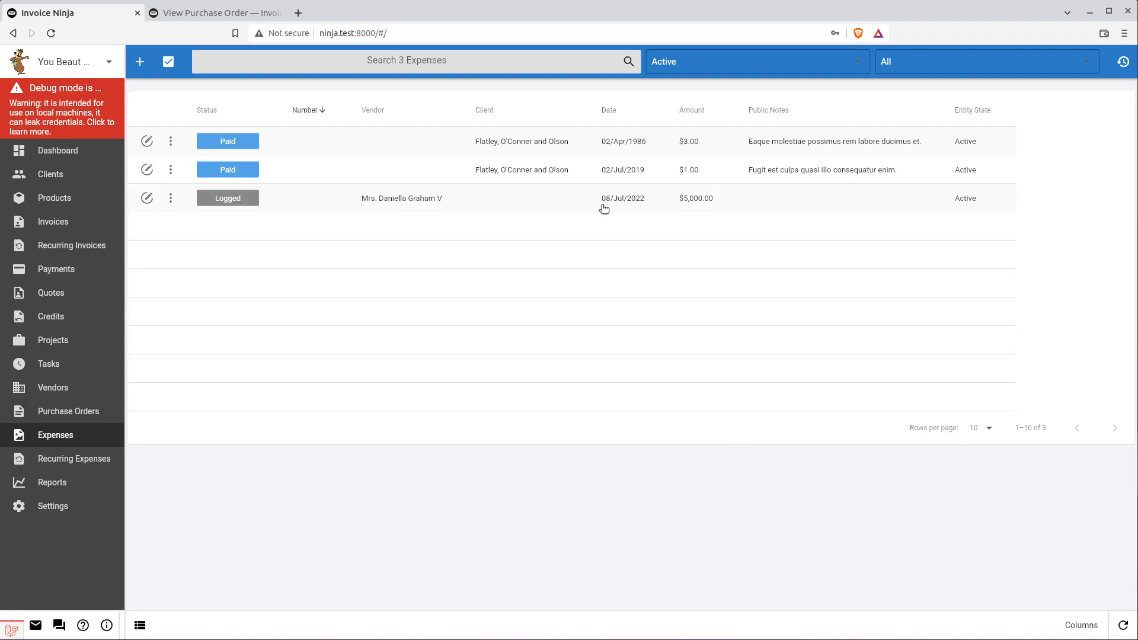
pyautogui.click(708, 204)
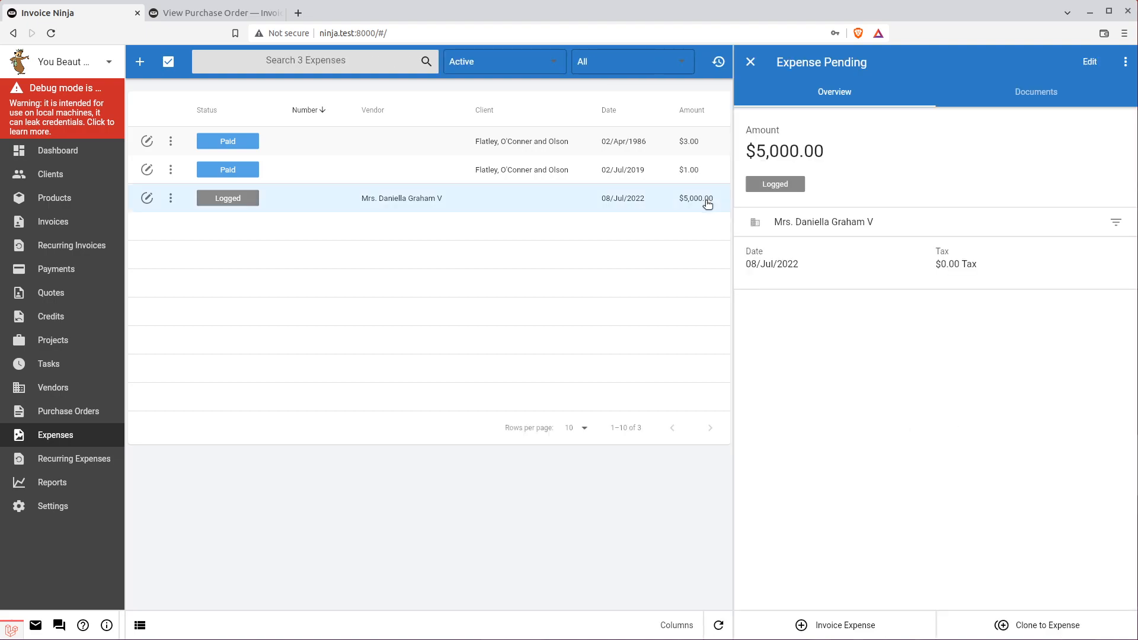
pyautogui.click(1090, 62)
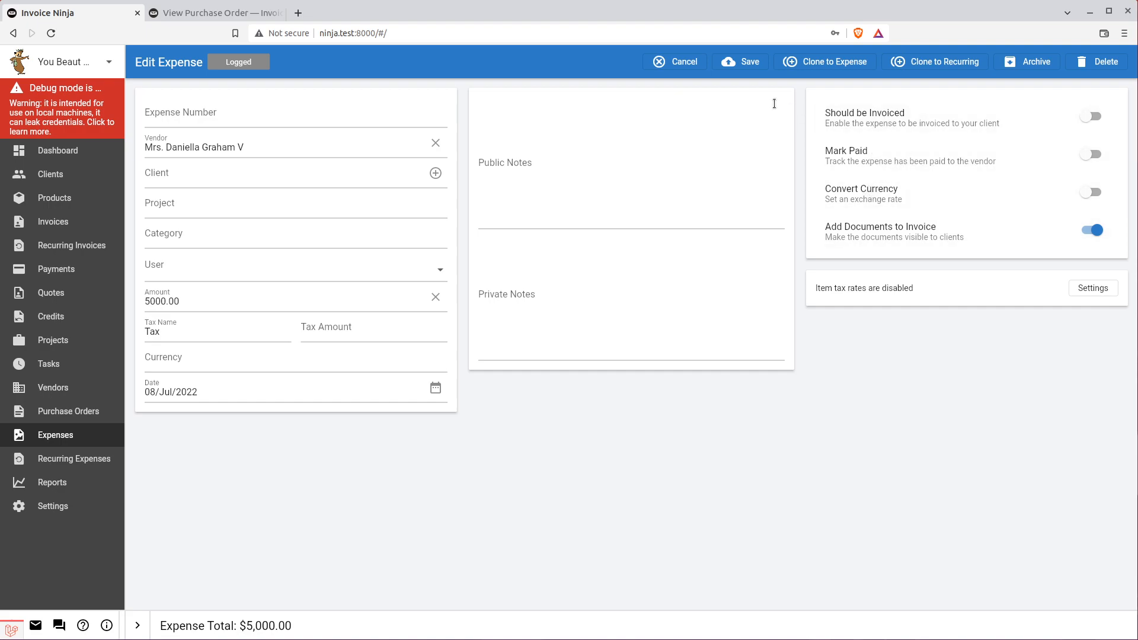
pyautogui.click(680, 61)
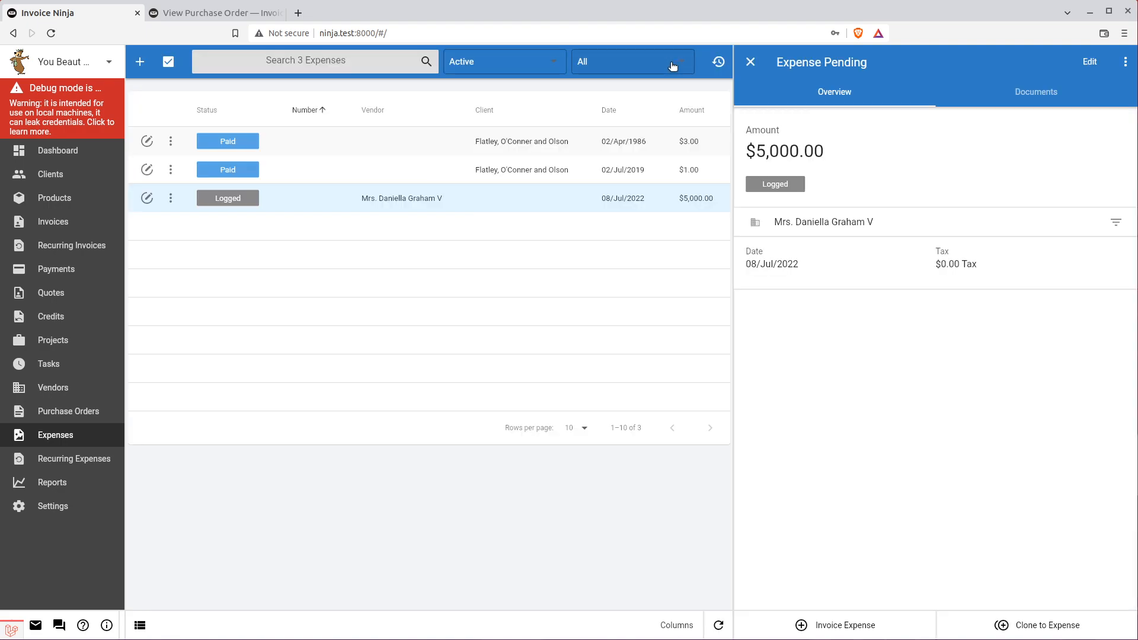